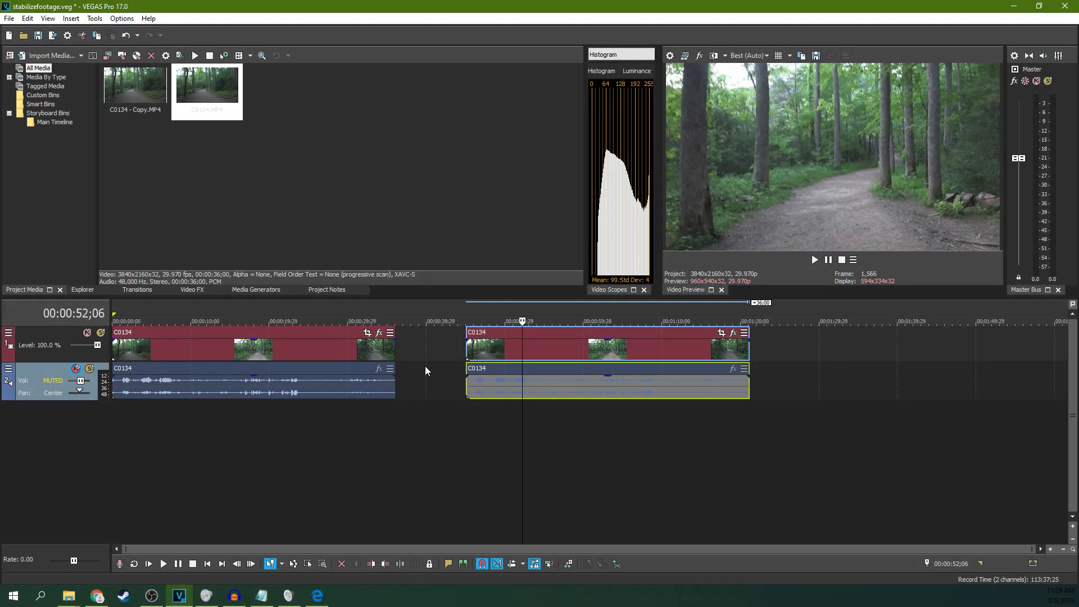
- Select the first unstabilized woodland clip, play it, and pause around the 17-second mark
{"action": "left_click", "coordinate": [424, 366]}
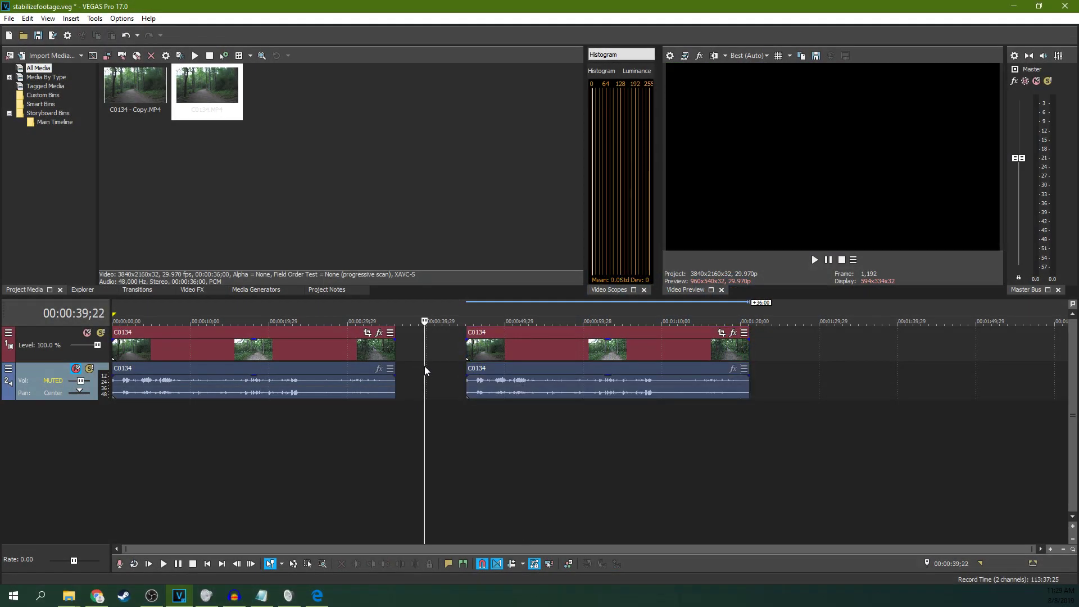
{"action": "left_click", "coordinate": [121, 353]}
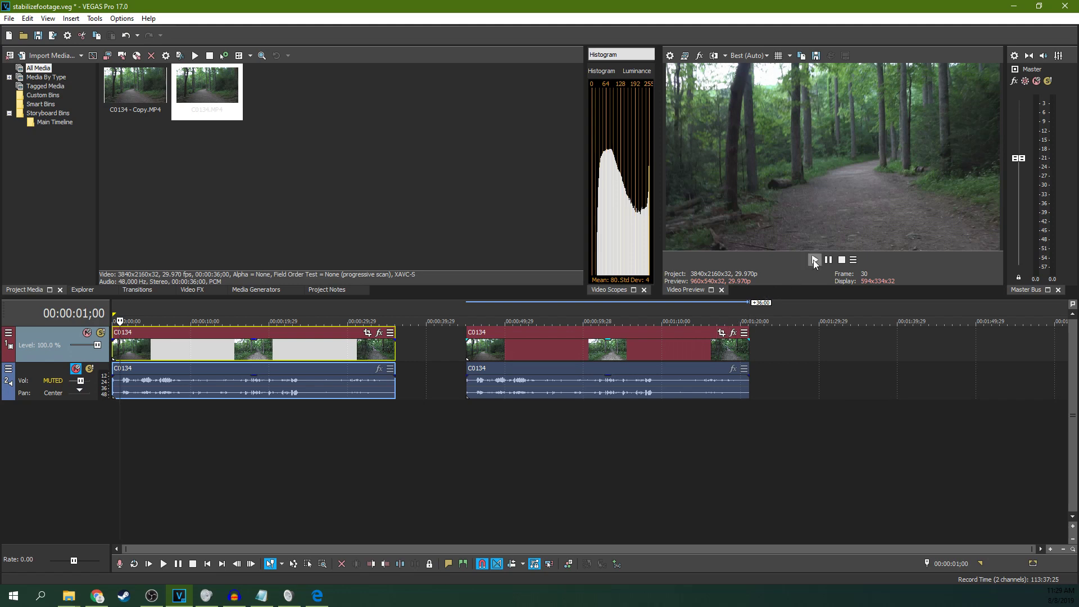
{"action": "left_click", "coordinate": [814, 260]}
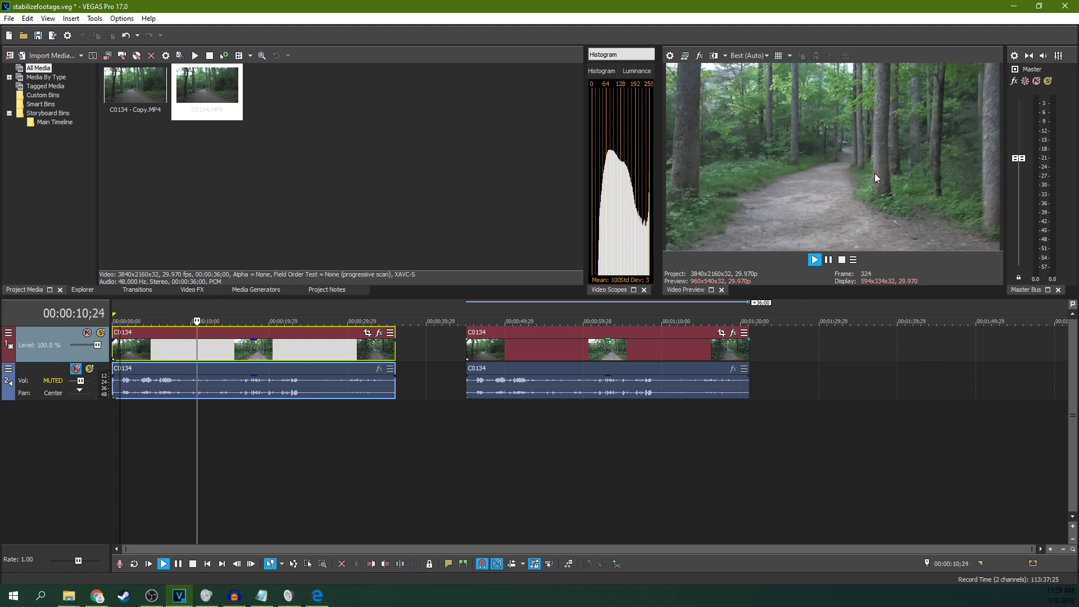
{"action": "left_click", "coordinate": [830, 261]}
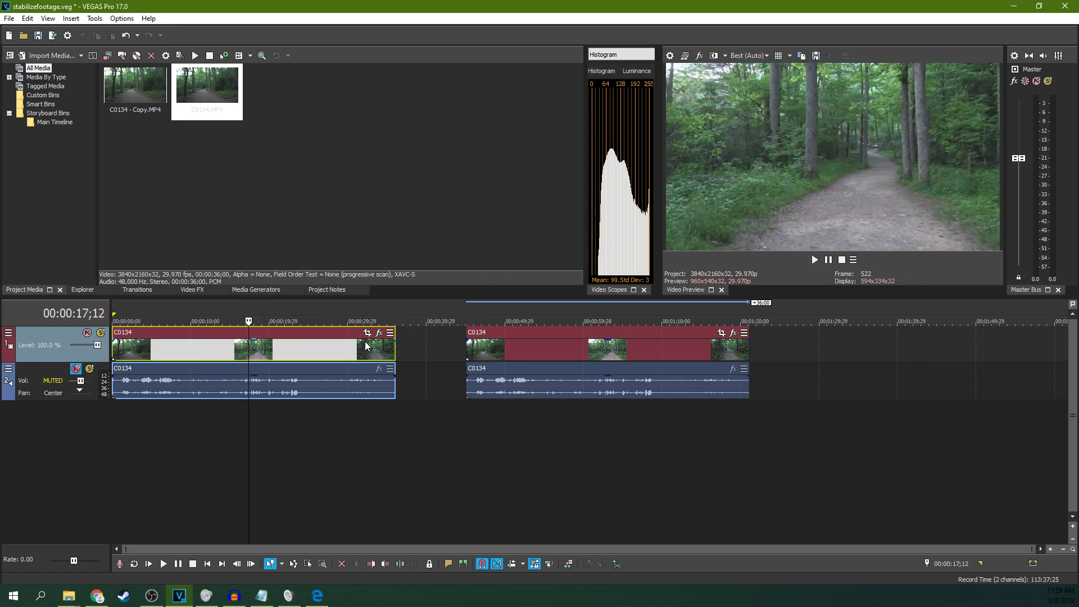
{"action": "left_click", "coordinate": [184, 166]}
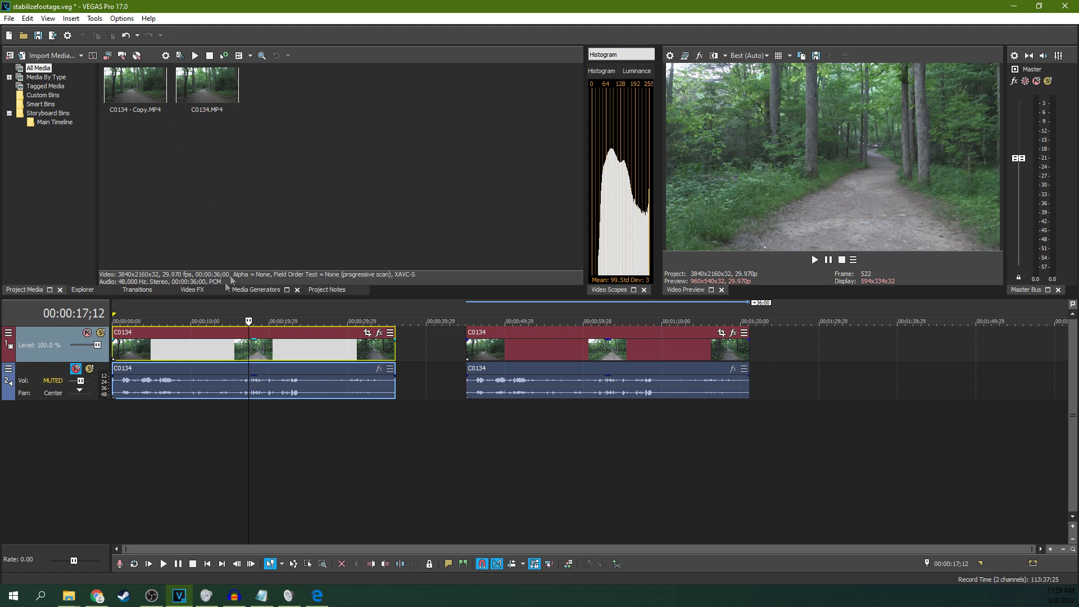
{"action": "left_click", "coordinate": [261, 355]}
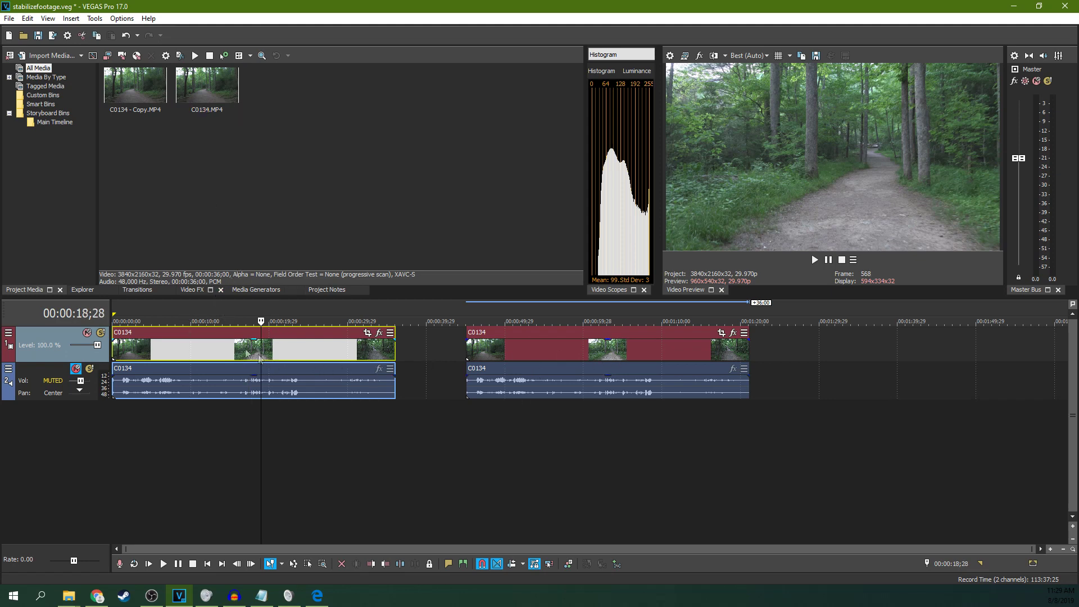
{"action": "left_click", "coordinate": [187, 293]}
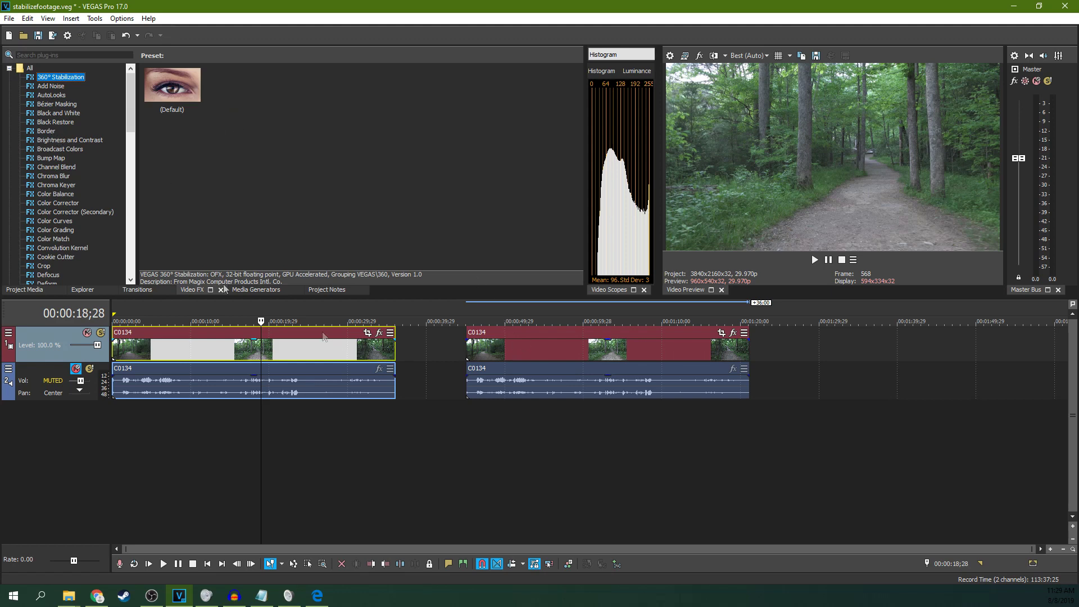
{"action": "left_click", "coordinate": [25, 290]}
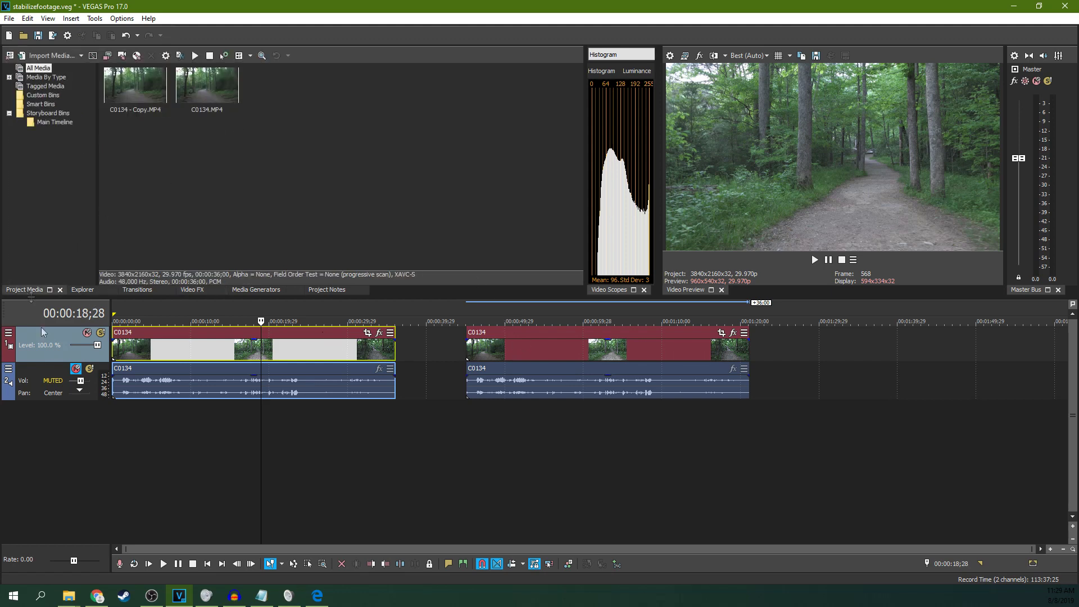
{"action": "right_click", "coordinate": [137, 108]}
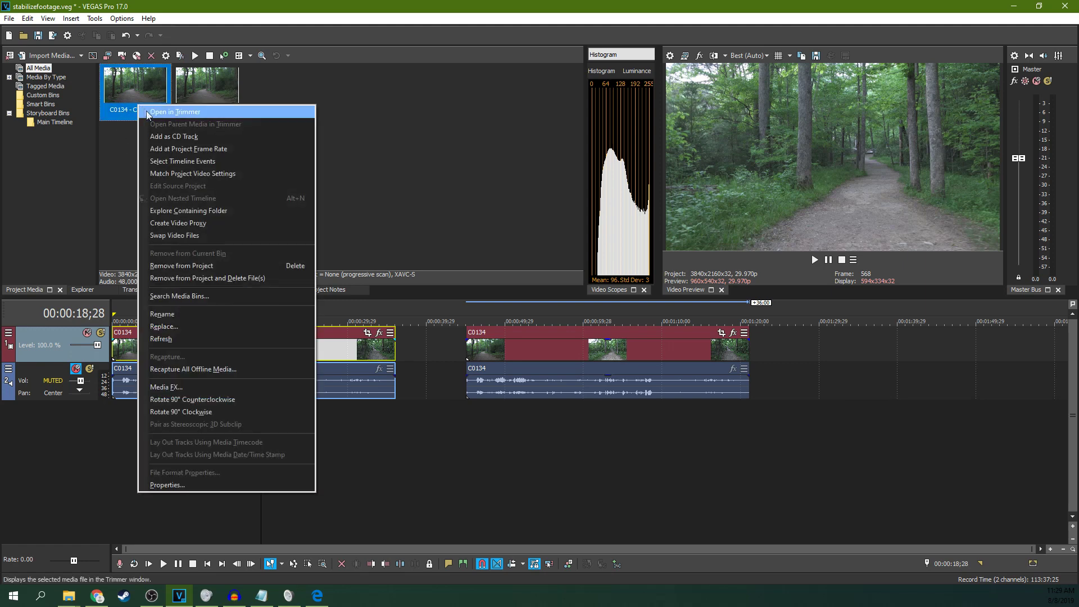
- Add VEGAS Video Stabilization to the Media FX chain of C0134 - Copy.MP4 and confirm
{"action": "left_click", "coordinate": [197, 386]}
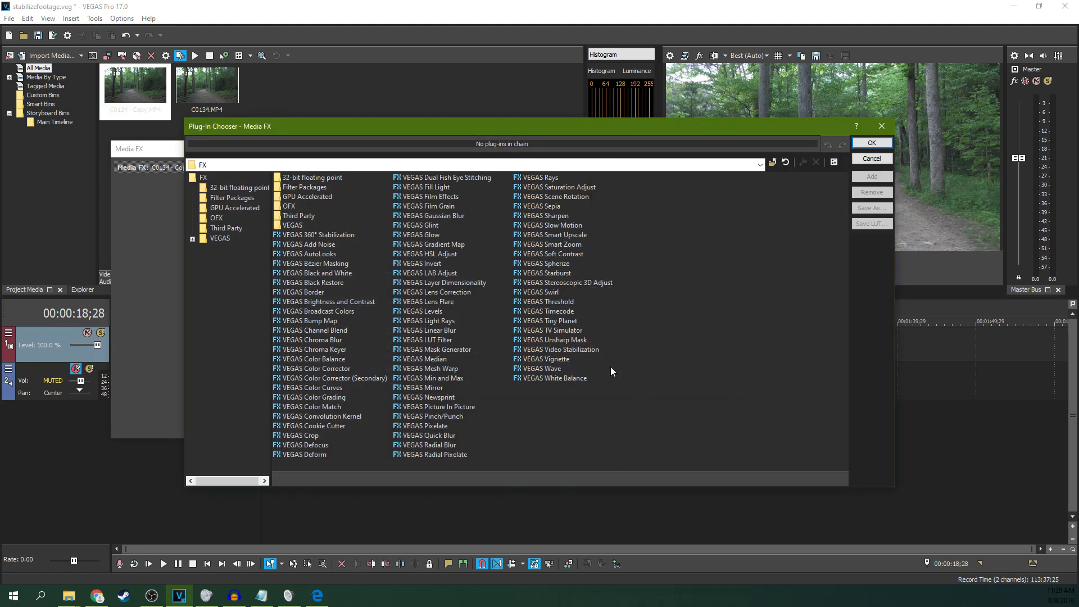
{"action": "left_click", "coordinate": [548, 350]}
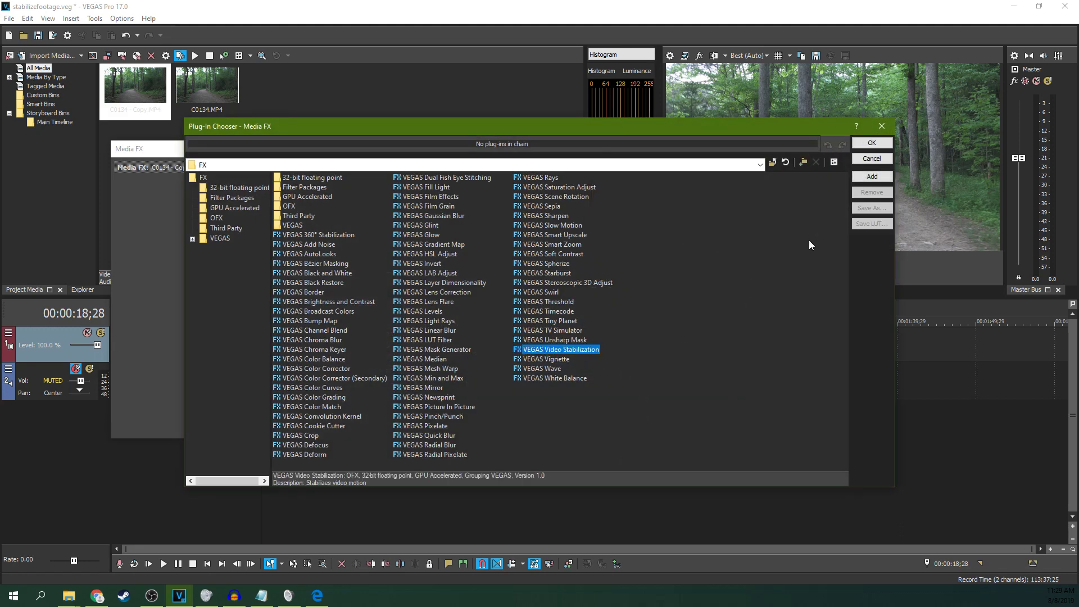
{"action": "left_click", "coordinate": [874, 178]}
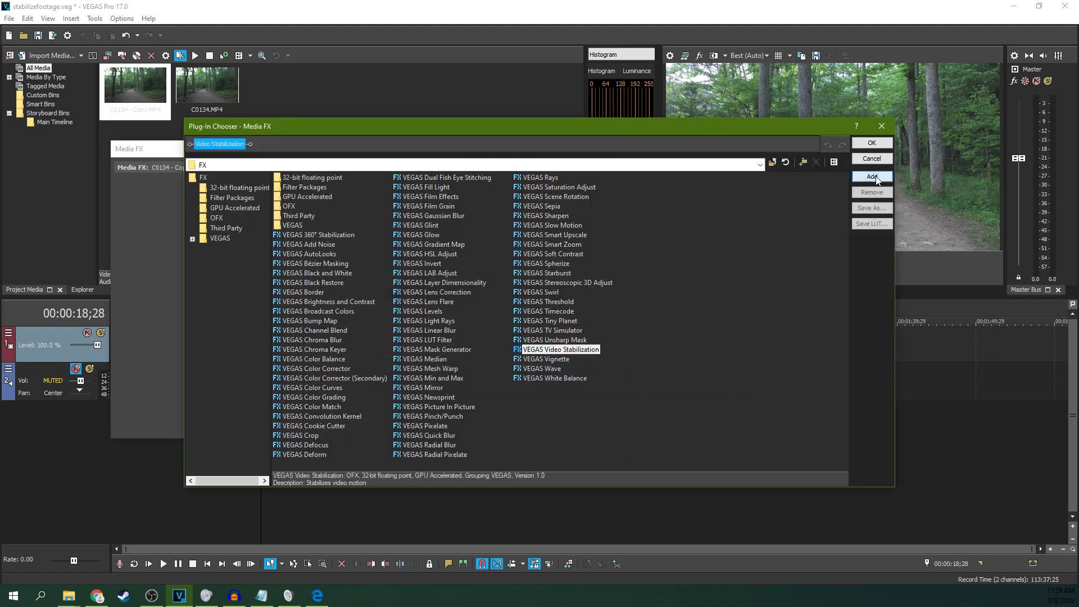
{"action": "left_click", "coordinate": [870, 143]}
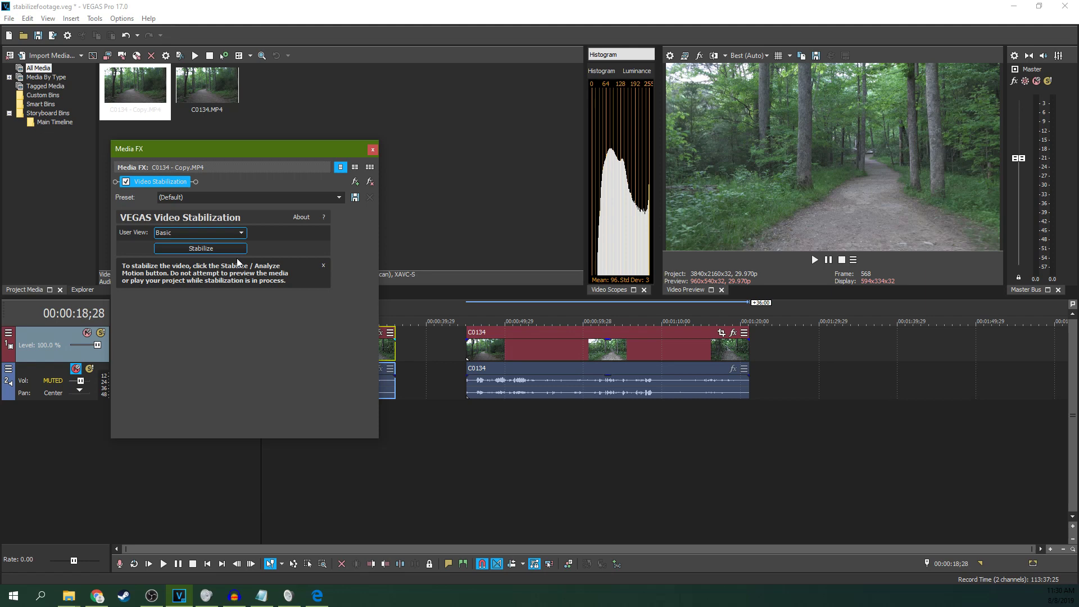
{"action": "left_click", "coordinate": [240, 236]}
{"action": "left_click", "coordinate": [220, 251]}
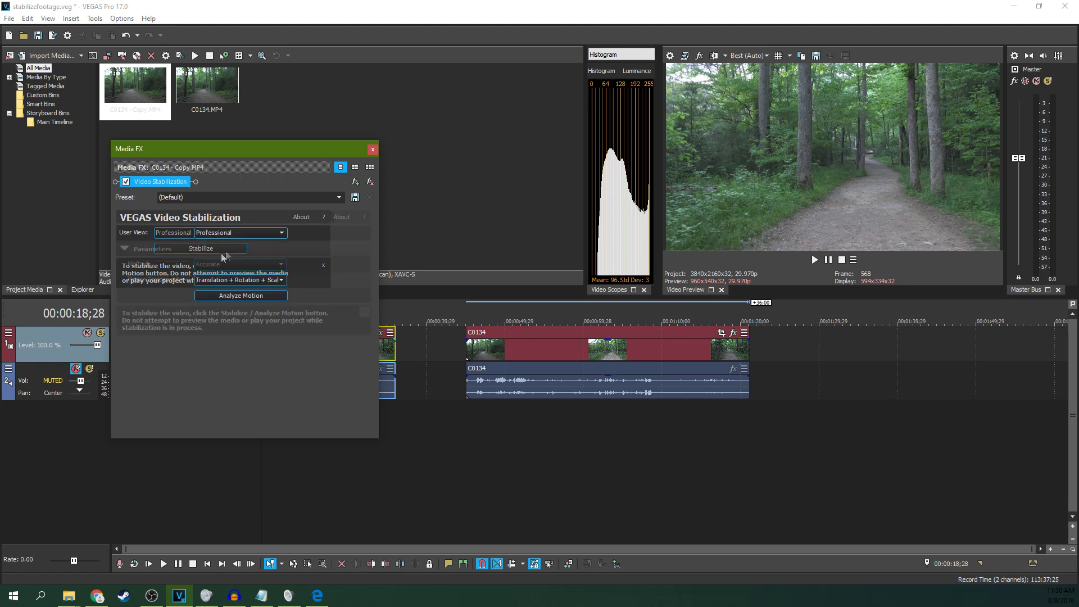
{"action": "left_click", "coordinate": [246, 233]}
{"action": "left_click", "coordinate": [246, 254]}
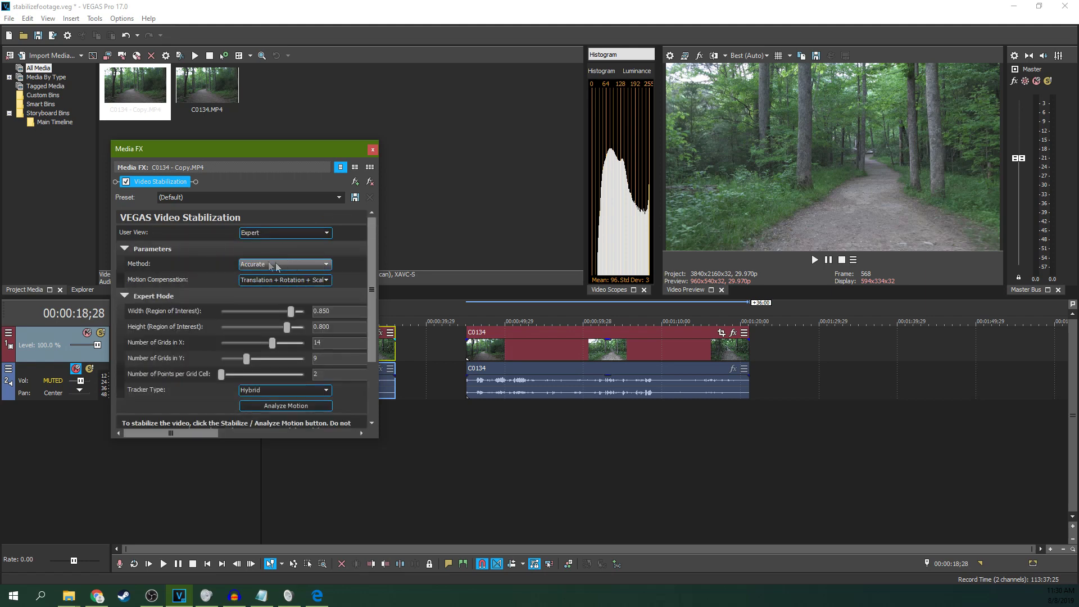
{"action": "left_click_drag", "start_coordinate": [372, 254], "coordinate": [366, 324]}
{"action": "scroll", "coordinate": [207, 329], "scroll_direction": "up", "scroll_amount": 2}
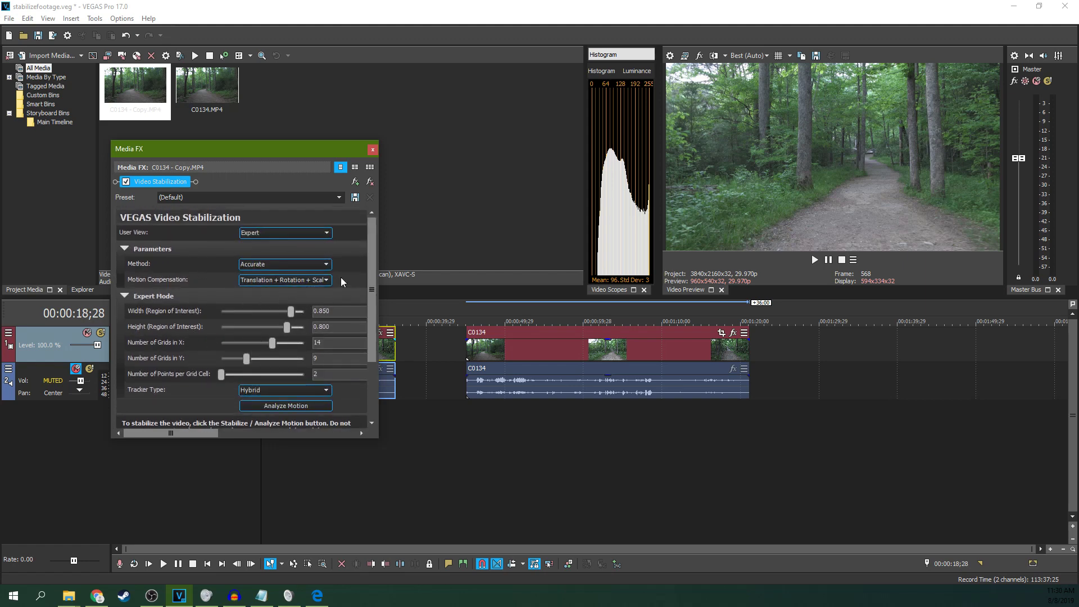
{"action": "left_click", "coordinate": [326, 280]}
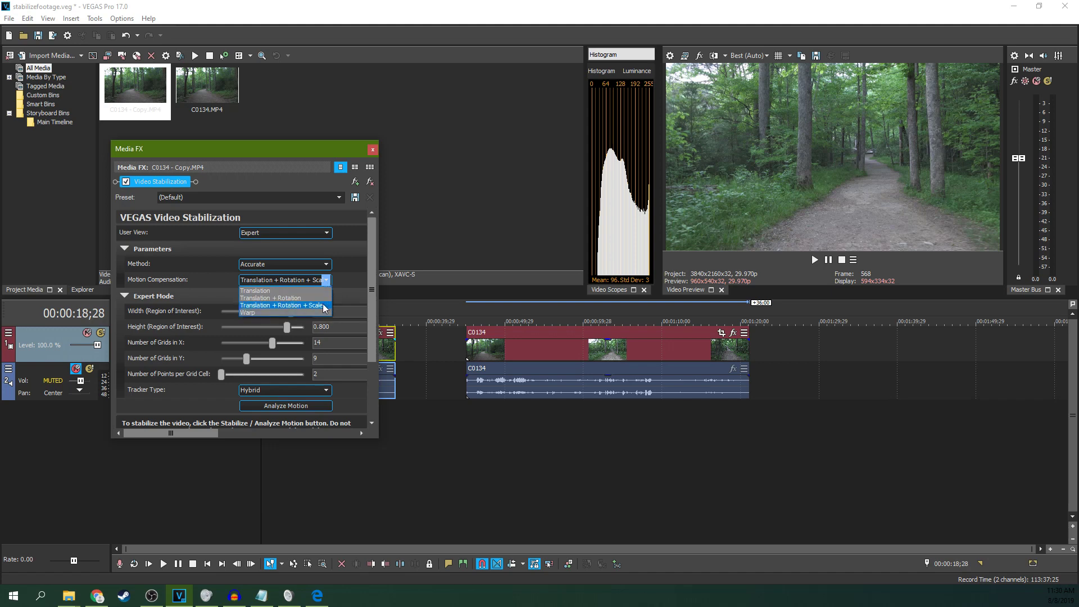
{"action": "left_click", "coordinate": [339, 282]}
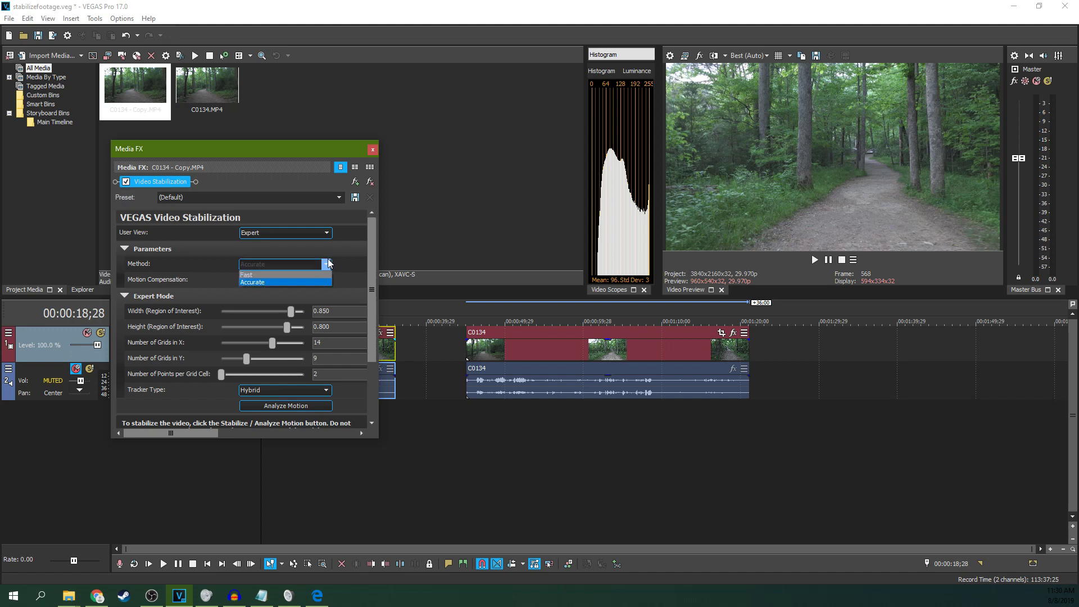
{"action": "left_click", "coordinate": [126, 249]}
{"action": "left_click", "coordinate": [285, 233]}
{"action": "left_click", "coordinate": [270, 242]}
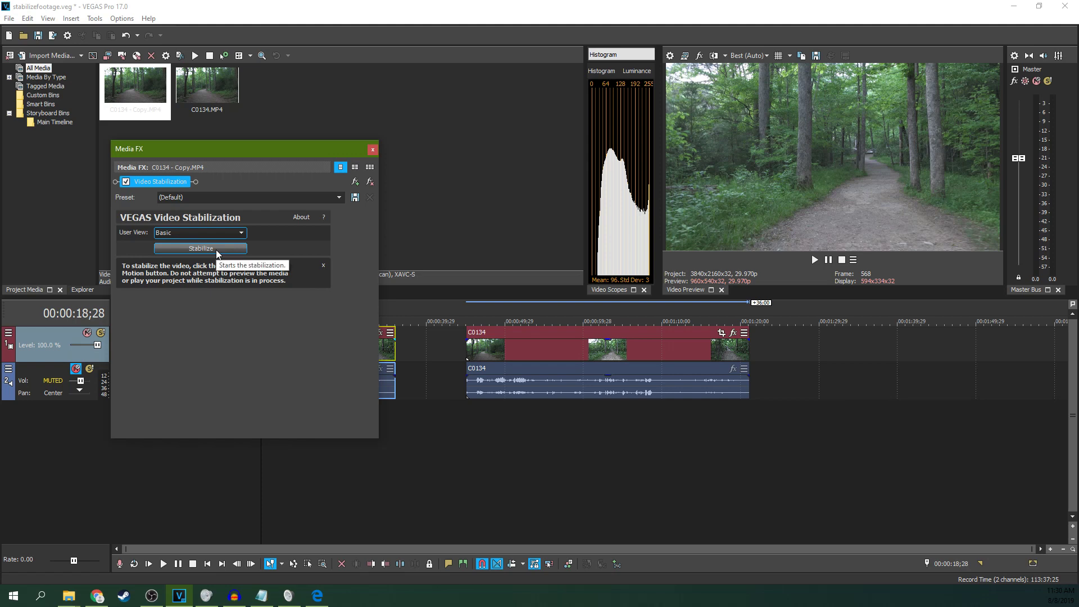
- Close the media effect window and play the second clip from its start
{"action": "left_click", "coordinate": [371, 150]}
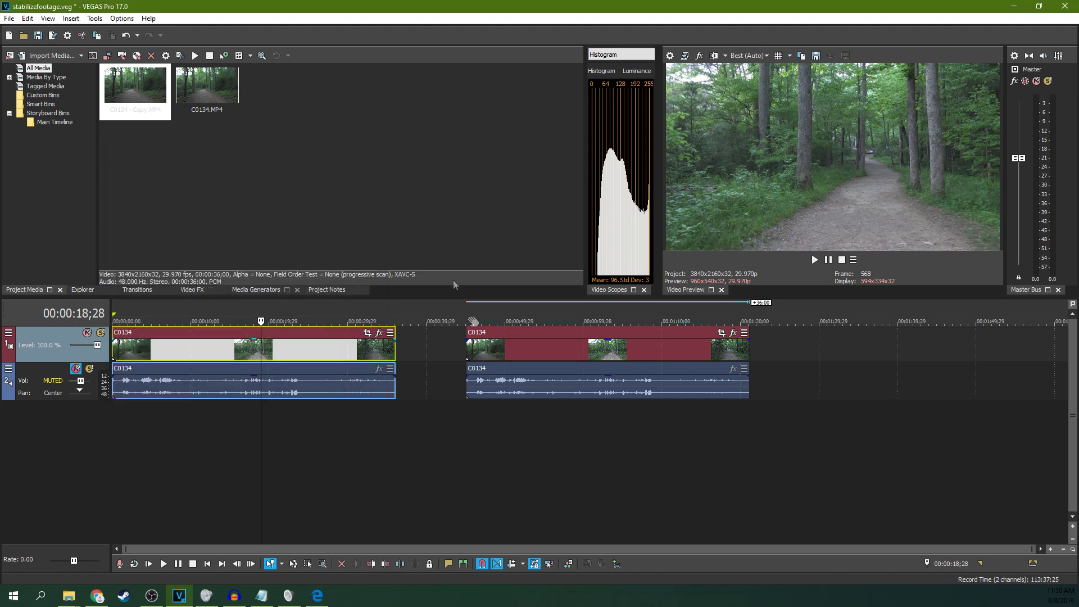
{"action": "left_click", "coordinate": [469, 350]}
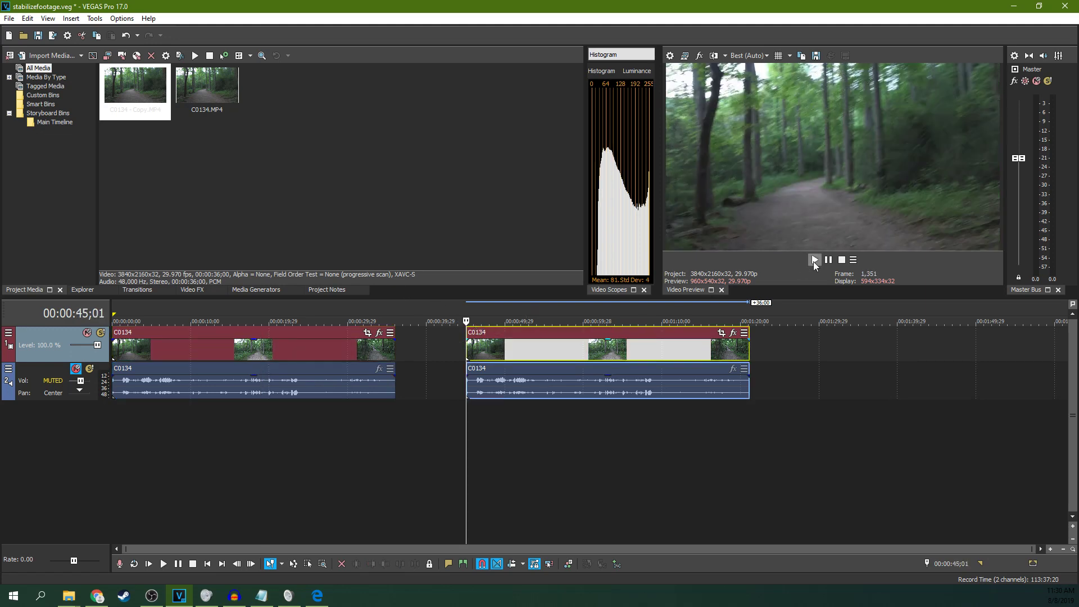
{"action": "left_click", "coordinate": [815, 260]}
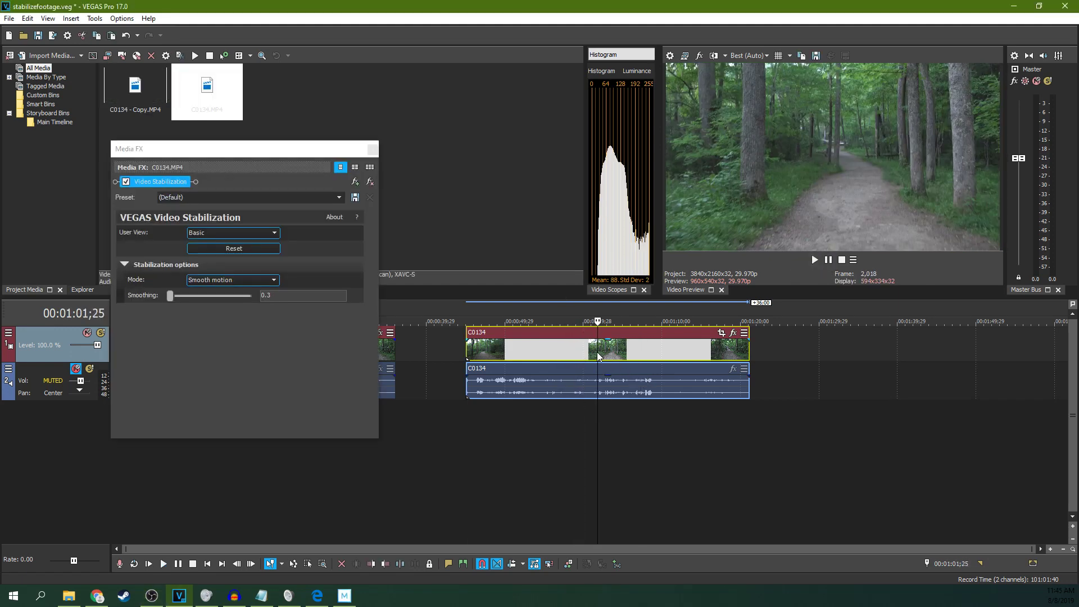
- Scrub through several frames of the second clip to inspect the shake
{"action": "left_click", "coordinate": [644, 353]}
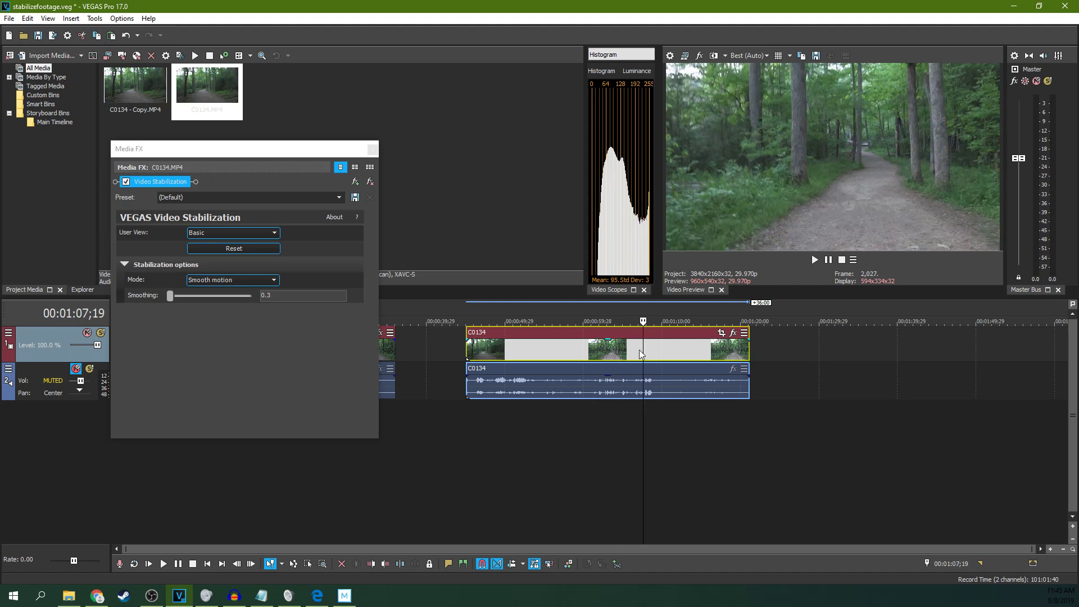
{"action": "left_click", "coordinate": [625, 350]}
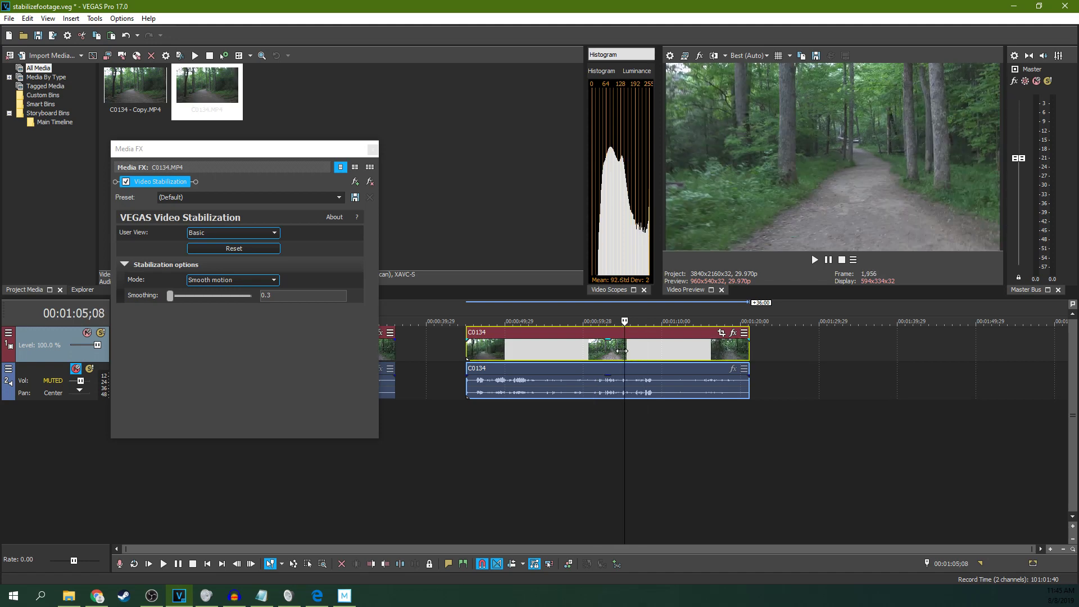
{"action": "left_click", "coordinate": [603, 356]}
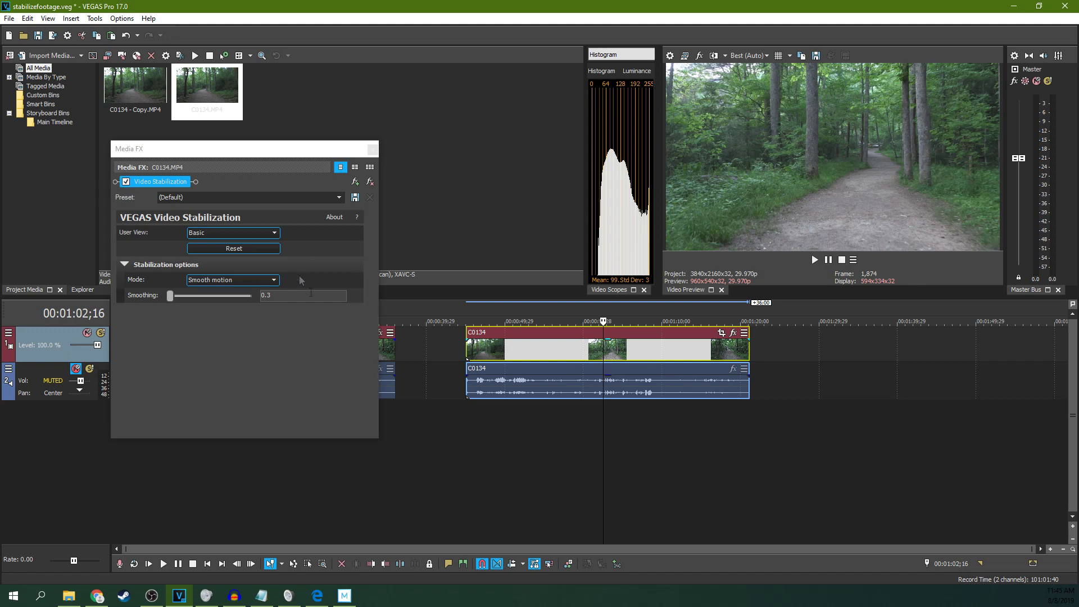
- Move the Smoothing slider from 0.3 up to 0.9, then play the stabilized clip
{"action": "left_click", "coordinate": [169, 296]}
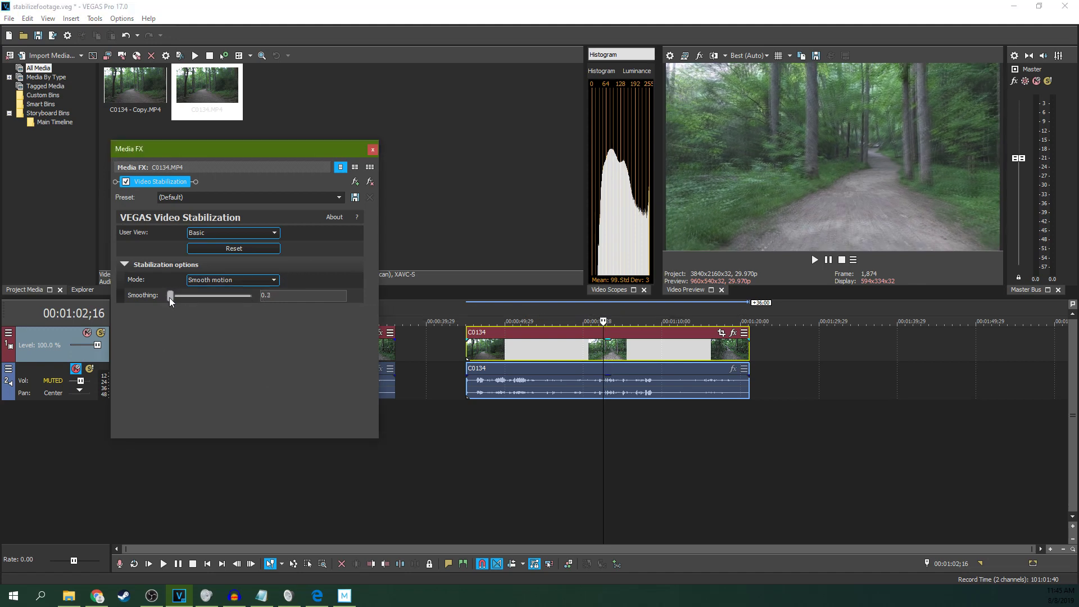
{"action": "left_click_drag", "start_coordinate": [170, 296], "coordinate": [165, 298]}
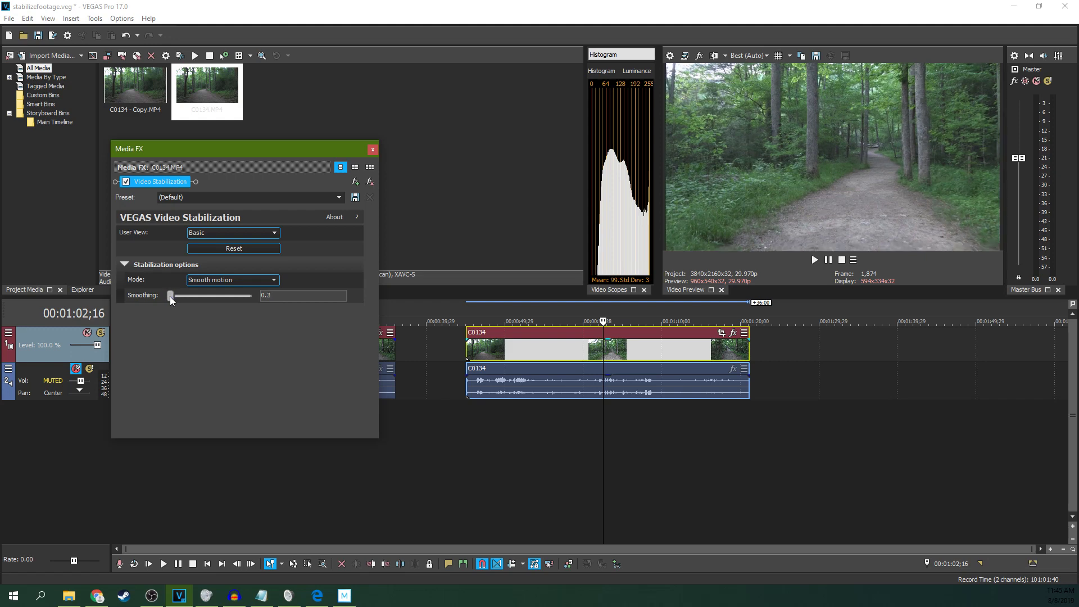
{"action": "left_click_drag", "start_coordinate": [169, 296], "coordinate": [174, 297]}
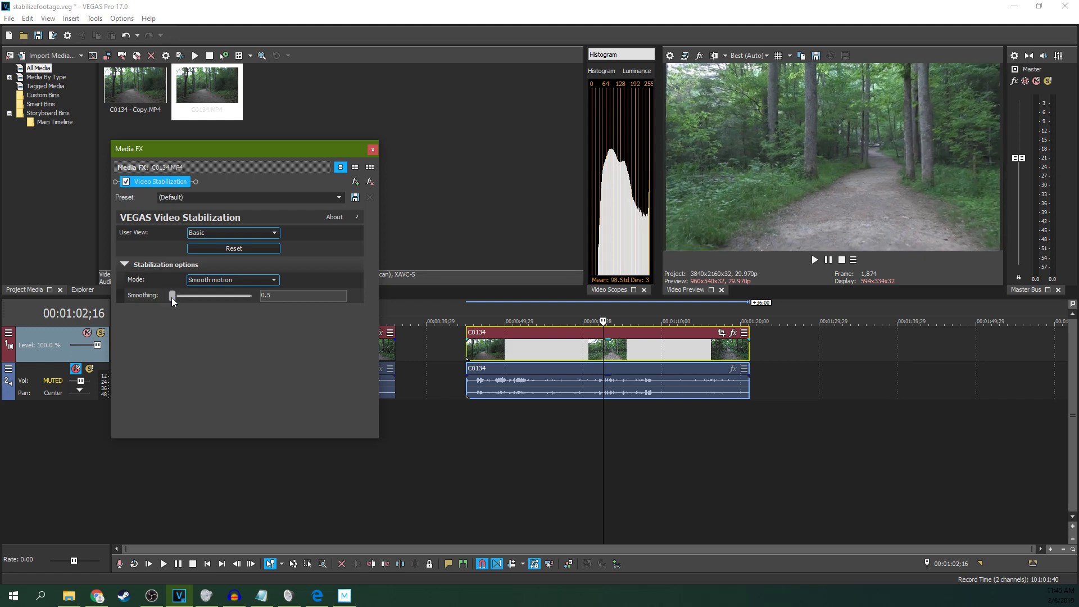
{"action": "left_click", "coordinate": [172, 297]}
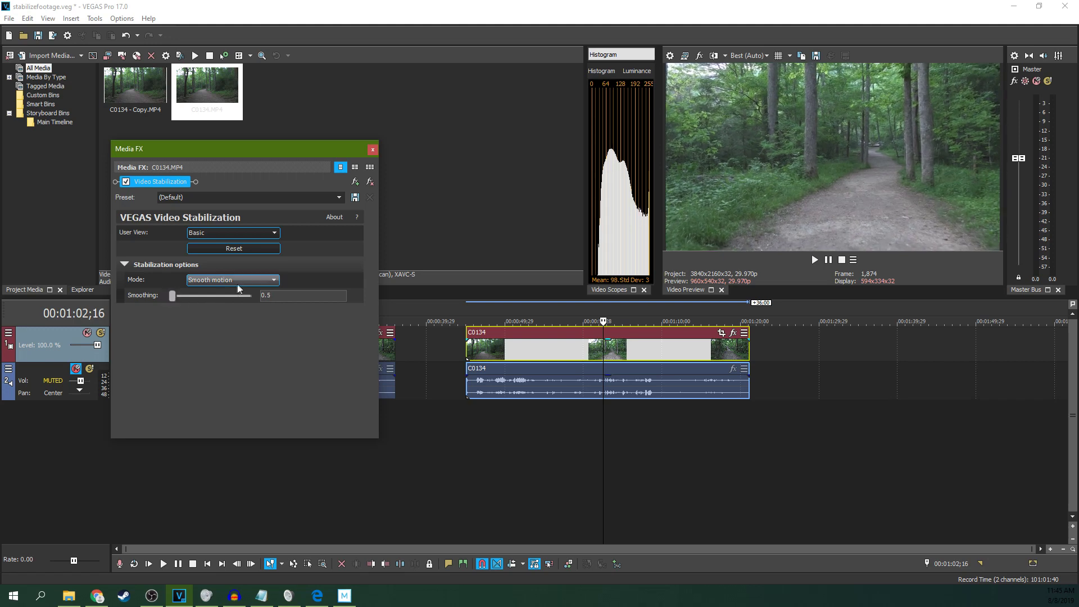
{"action": "left_click_drag", "start_coordinate": [172, 299], "coordinate": [175, 301]}
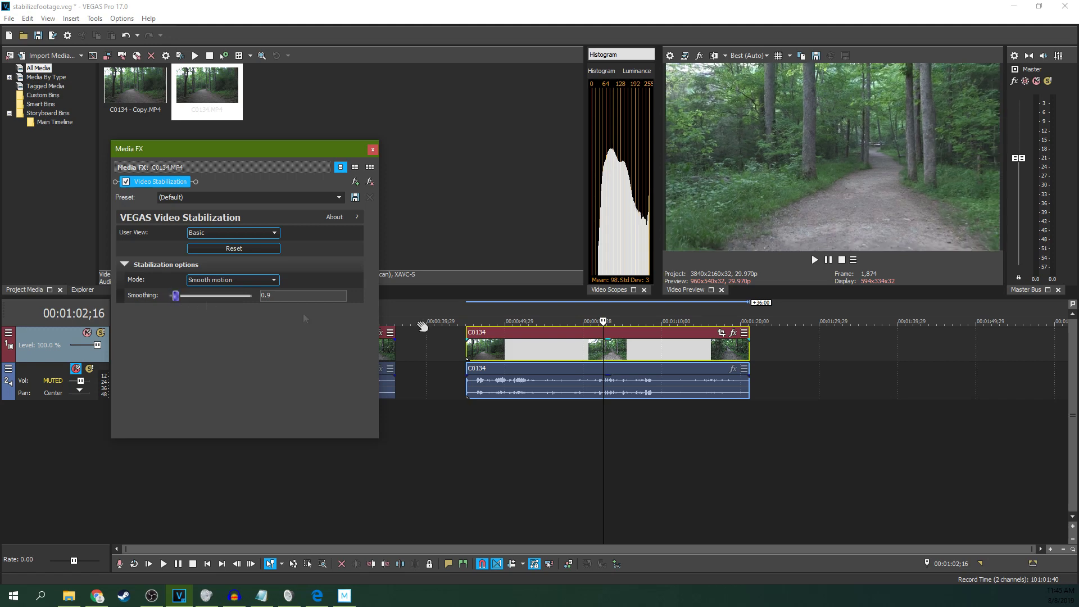
{"action": "left_click", "coordinate": [602, 354]}
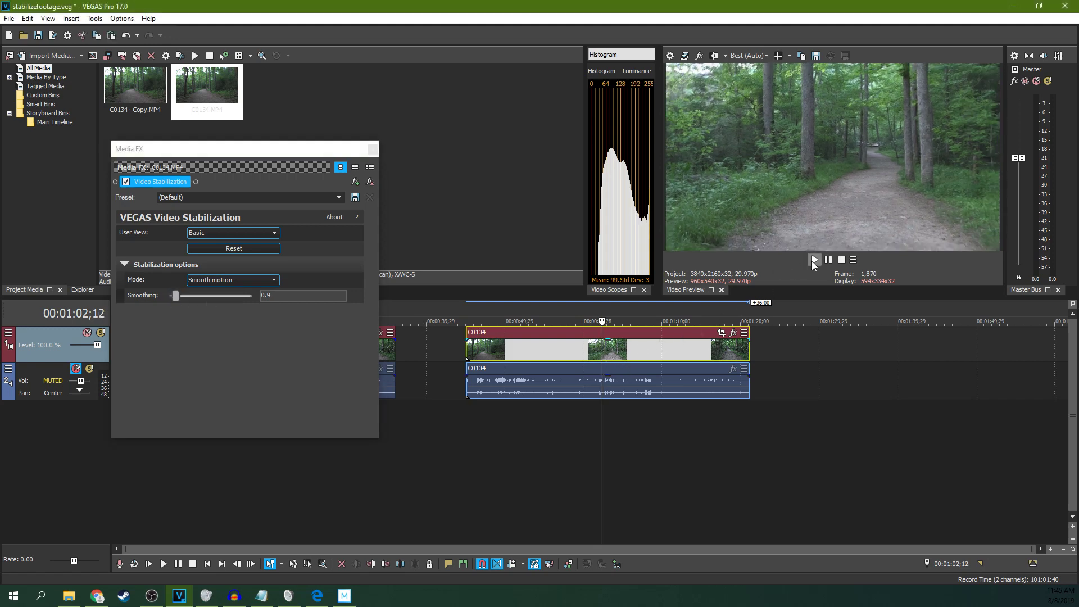
{"action": "left_click", "coordinate": [814, 261]}
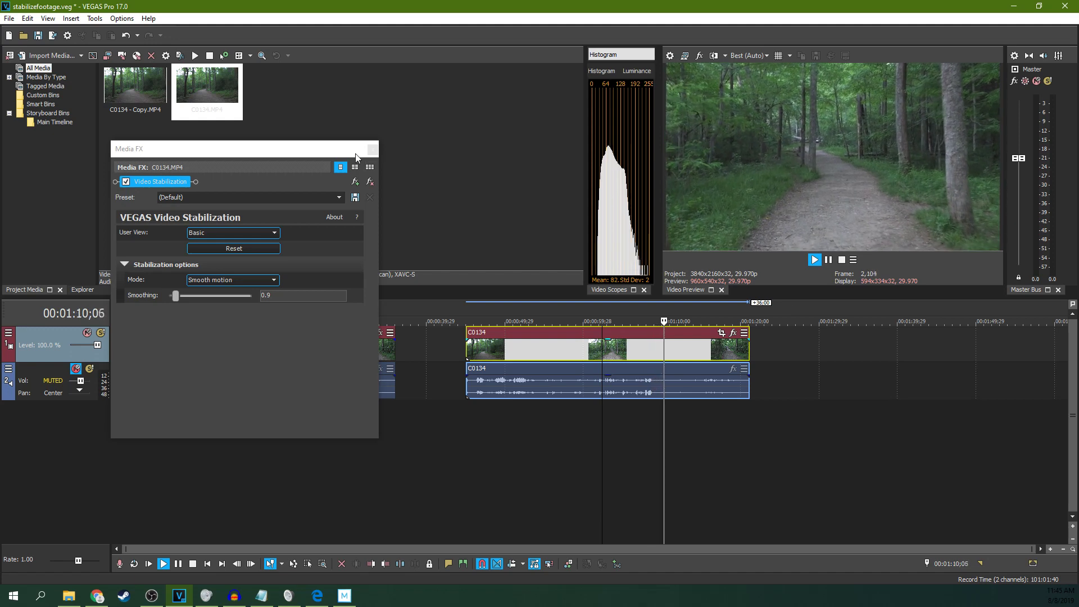
{"action": "left_click_drag", "start_coordinate": [355, 154], "coordinate": [668, 350]}
{"action": "left_click", "coordinate": [318, 343]}
{"action": "key", "text": "space"}
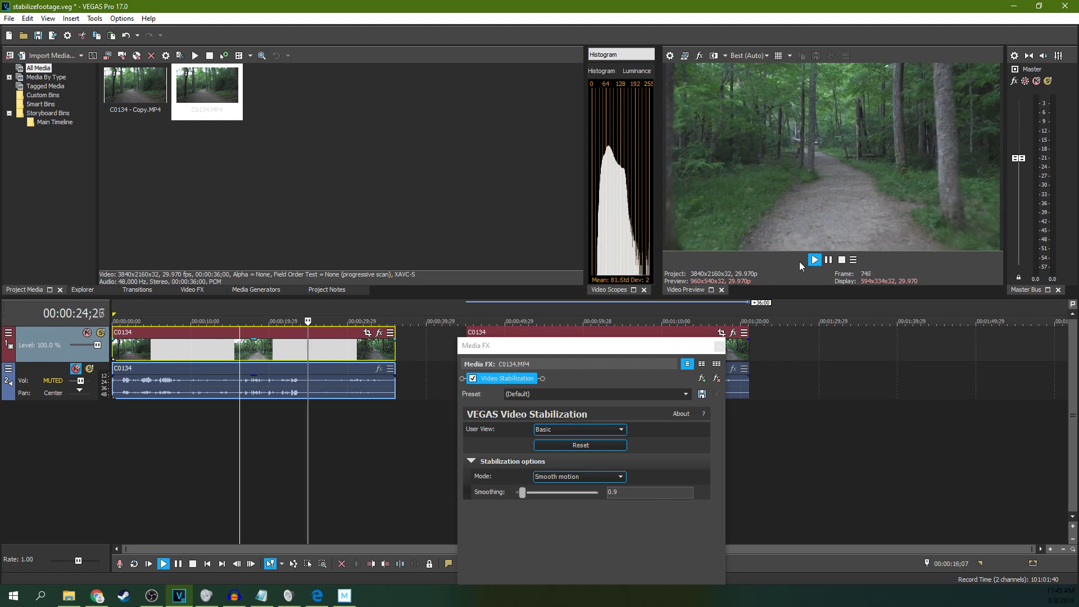
{"action": "left_click", "coordinate": [814, 260]}
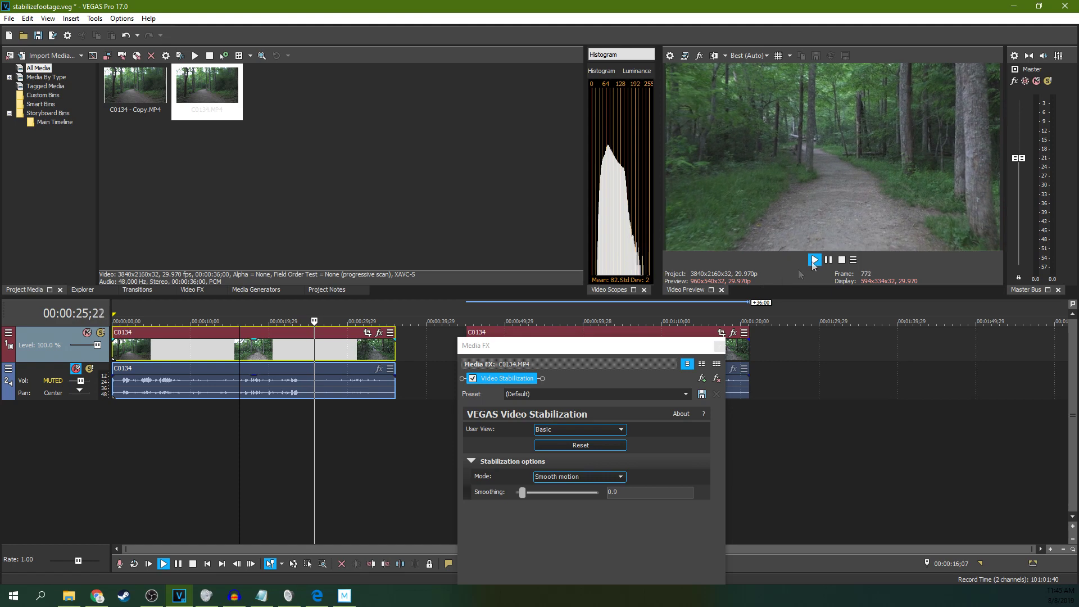
{"action": "left_click", "coordinate": [828, 261]}
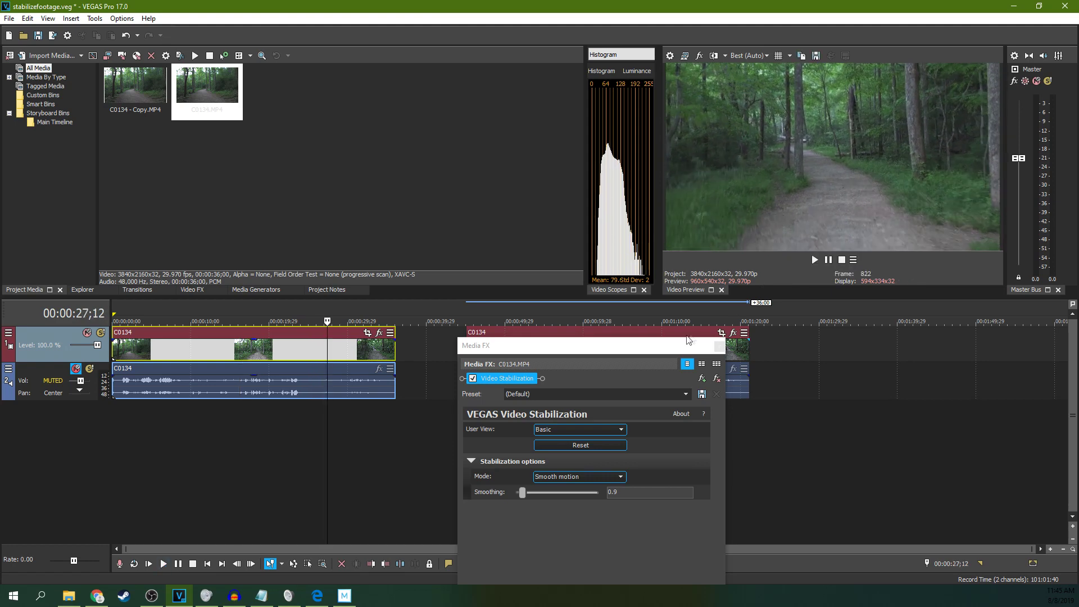
{"action": "left_click_drag", "start_coordinate": [670, 346], "coordinate": [421, 259]}
{"action": "left_click", "coordinate": [595, 348]}
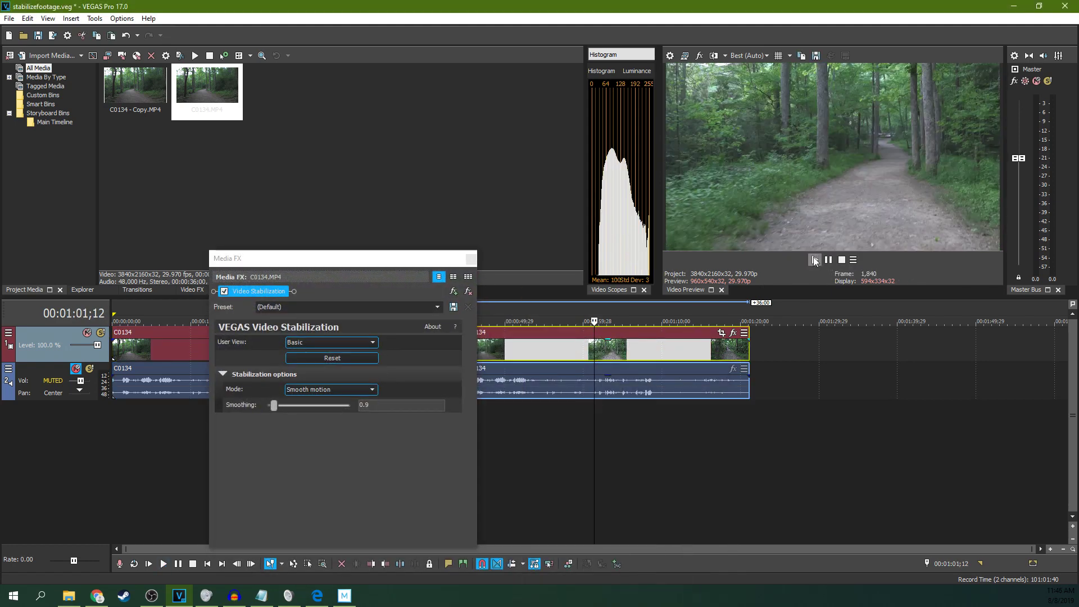
{"action": "left_click", "coordinate": [814, 260]}
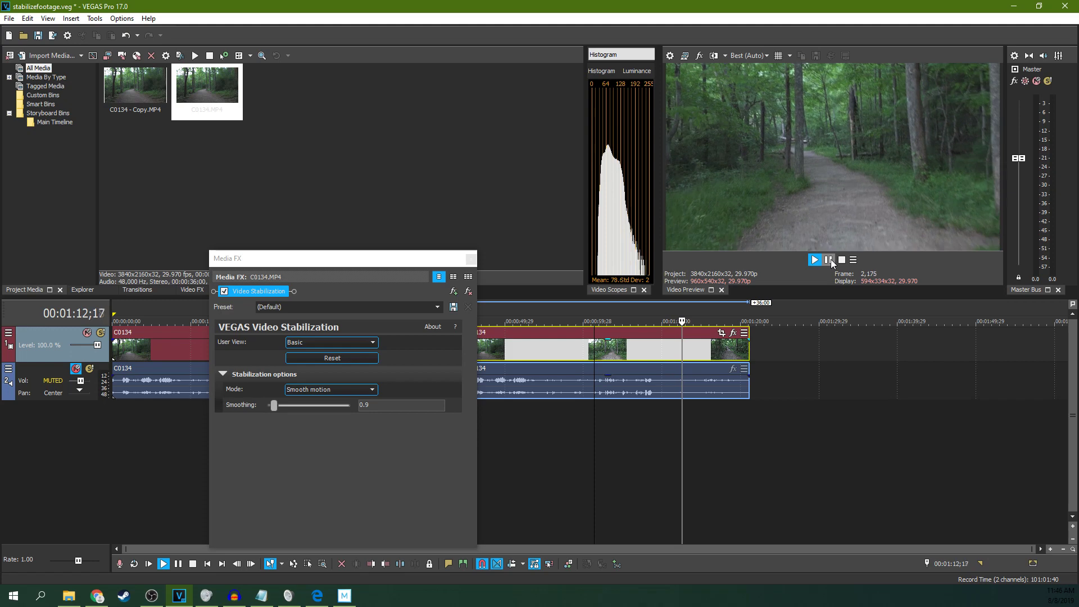
{"action": "left_click", "coordinate": [829, 260]}
{"action": "left_click_drag", "start_coordinate": [433, 253], "coordinate": [421, 179]}
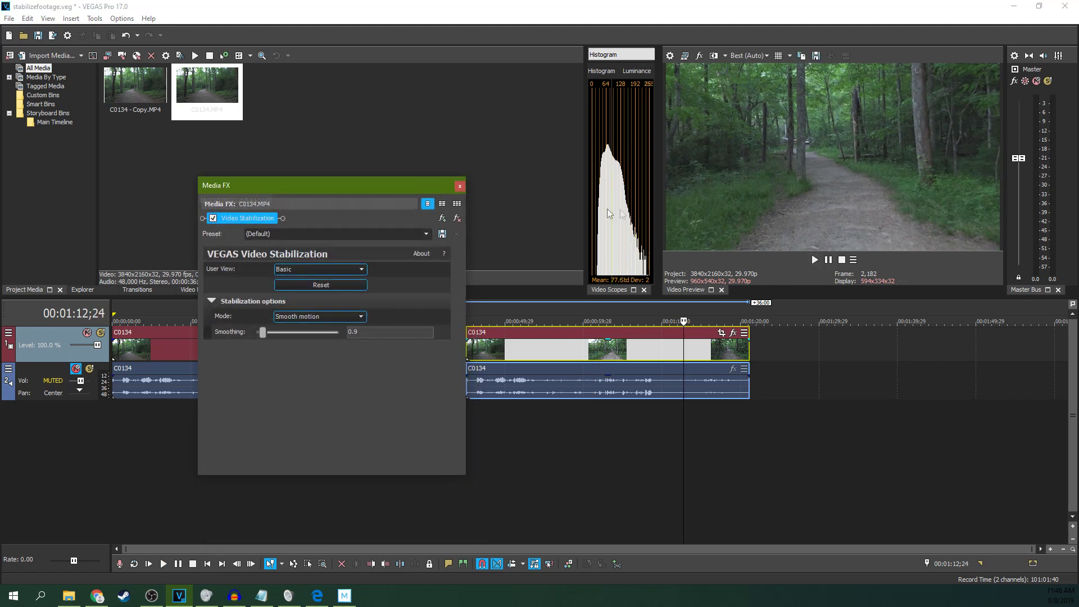